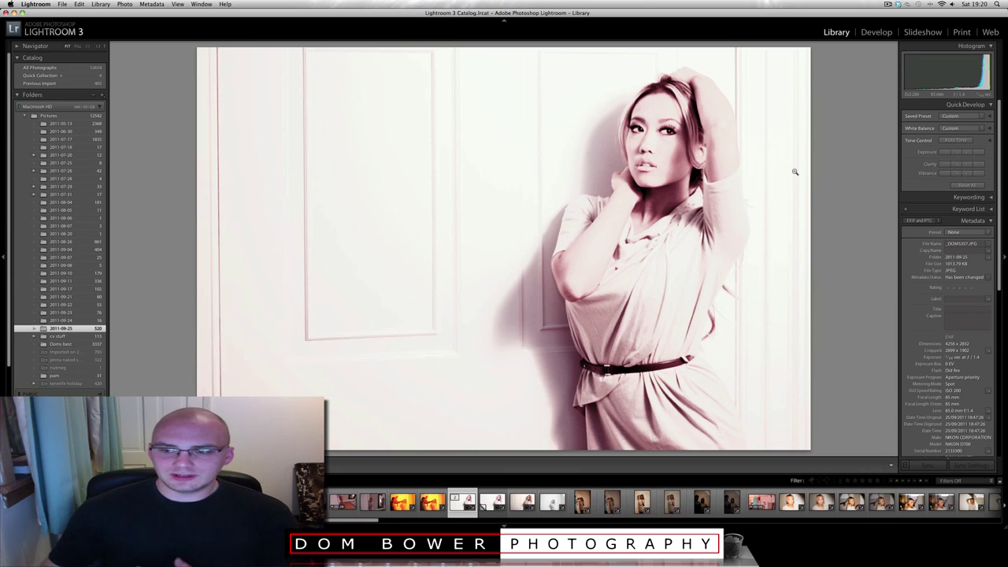
Zoom the edited photo to 1:1 to inspect it, then return to the Fit view
{"action": "left_click", "coordinate": [634, 254]}
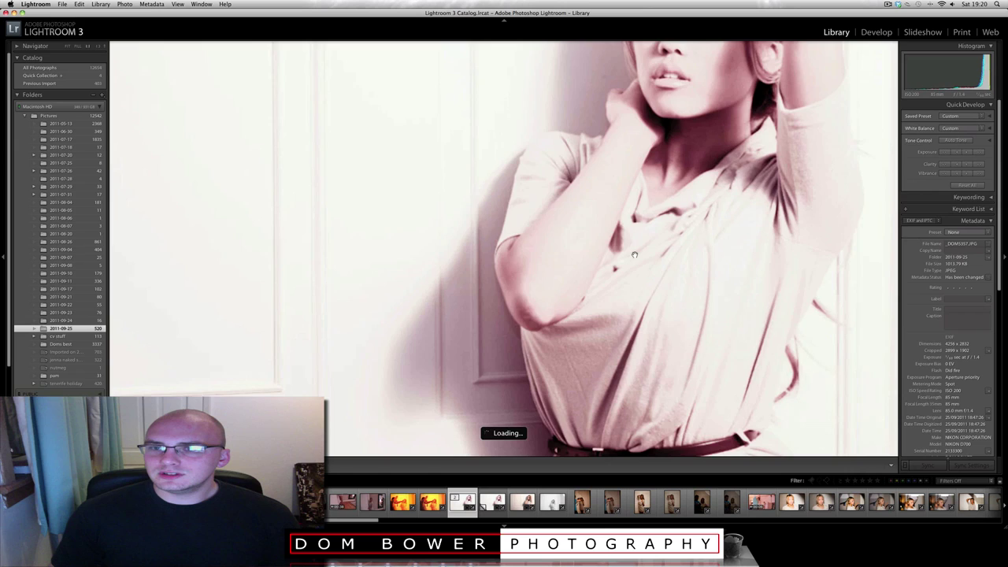
{"action": "left_click", "coordinate": [635, 254]}
Open the photo in Develop and collapse the left presets panel and the top module bar
{"action": "left_click", "coordinate": [876, 33]}
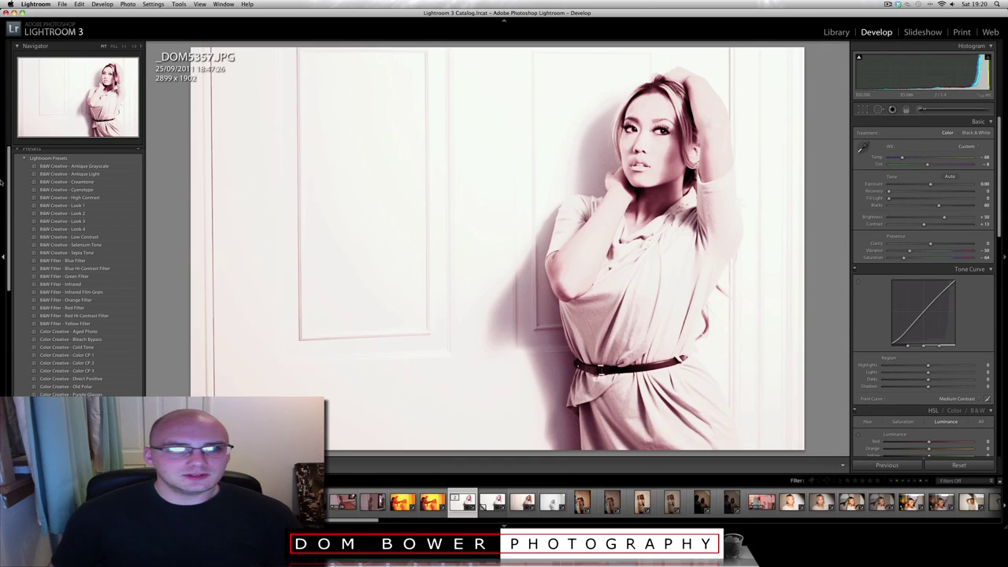
{"action": "left_click", "coordinate": [3, 181]}
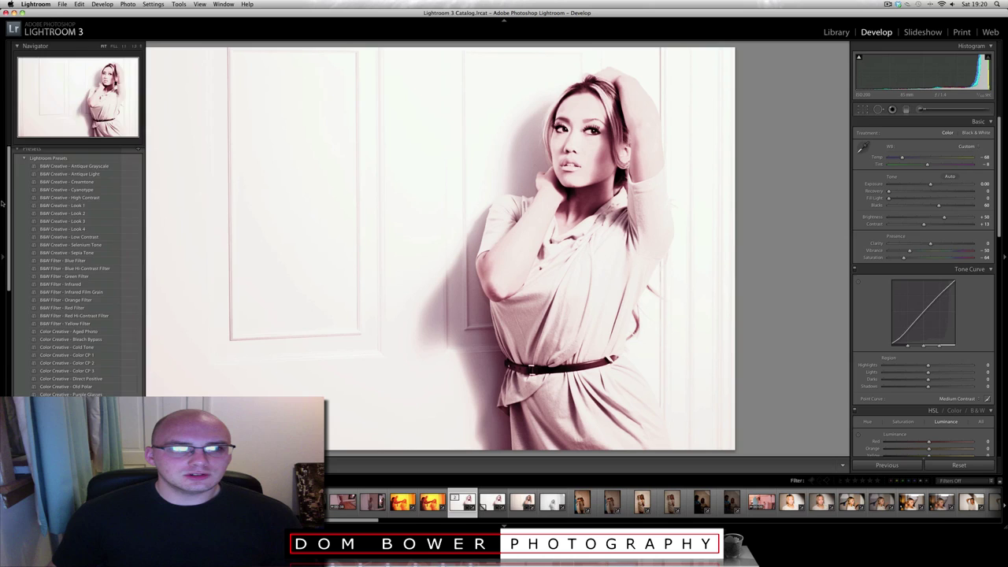
{"action": "left_click", "coordinate": [506, 24]}
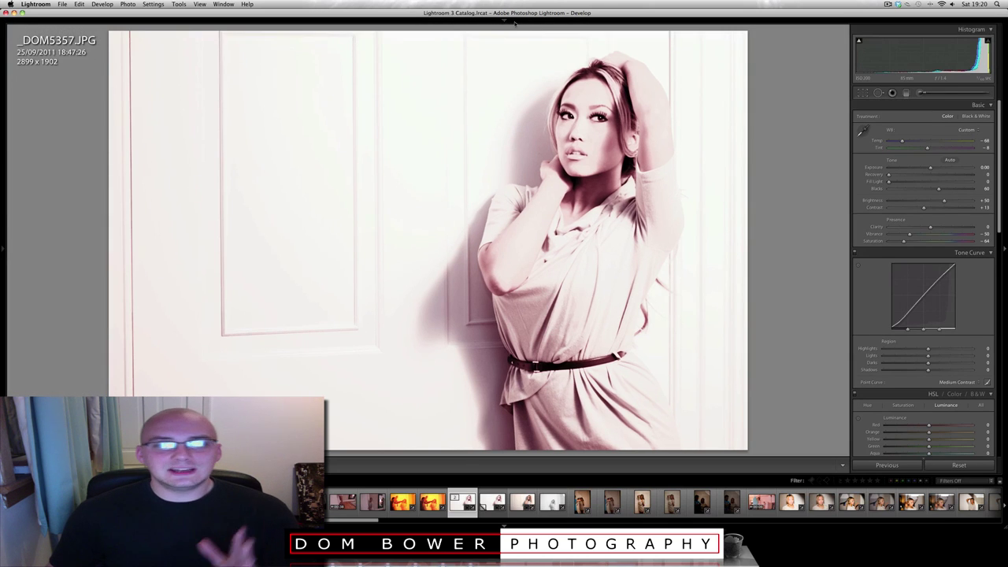
Reset all Develop adjustments on _DOM5357.JPG and check the bright top-right corner at 1:1
{"action": "left_click", "coordinate": [959, 465]}
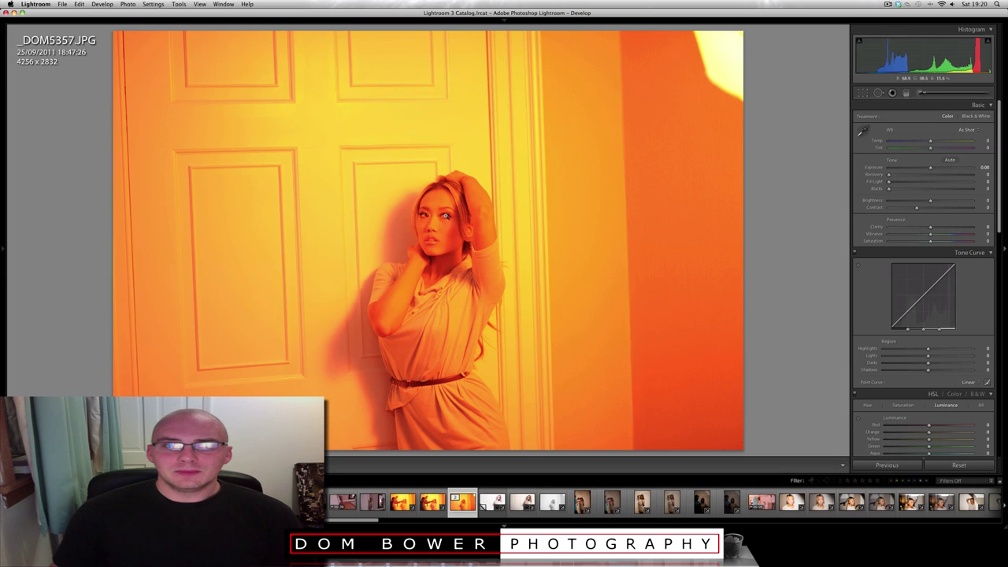
{"action": "left_click", "coordinate": [726, 42]}
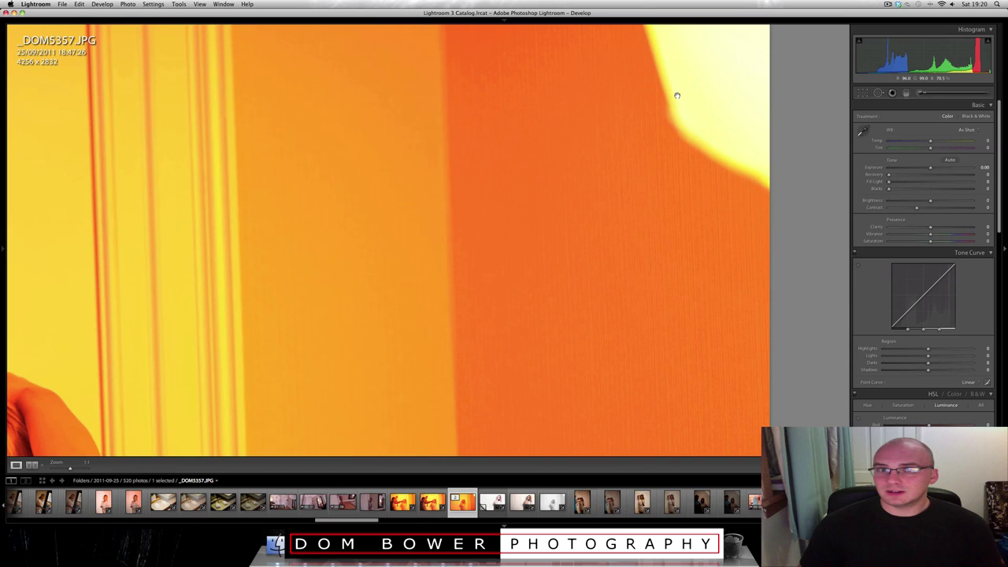
{"action": "left_click", "coordinate": [676, 95]}
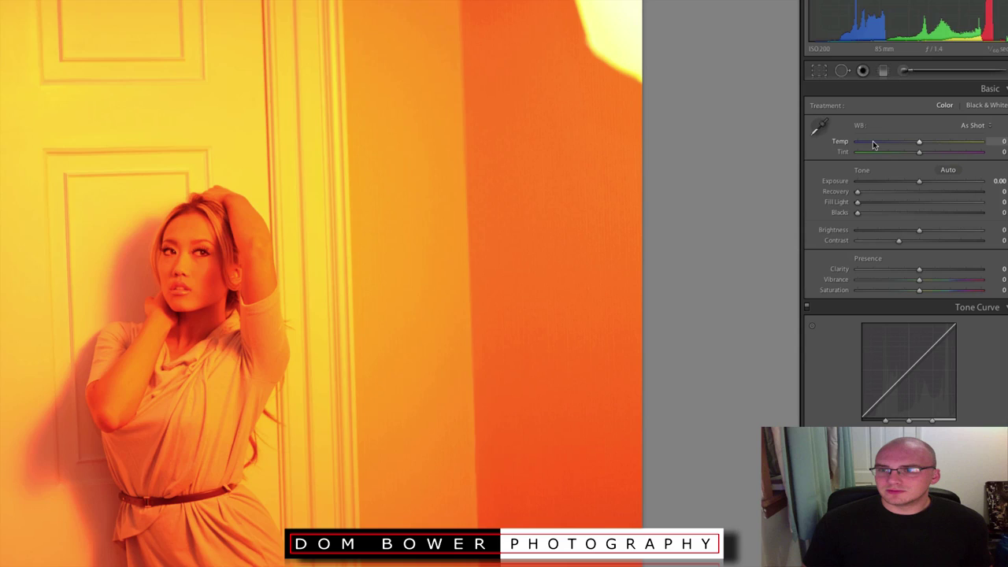
Cool the JPEG to Temp −92 and Tint −36, zooming on the face to judge skin tones
{"action": "left_click", "coordinate": [872, 145]}
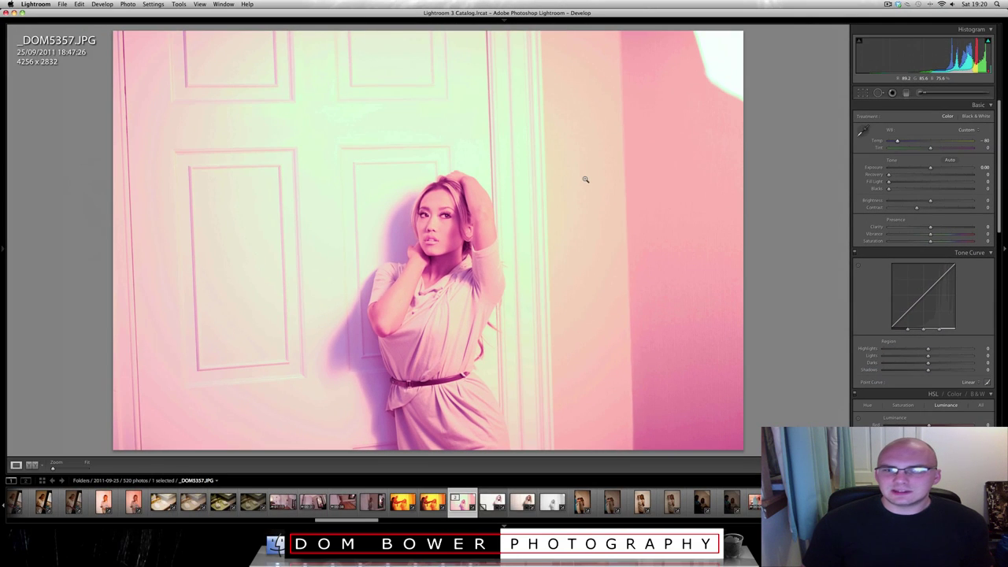
{"action": "left_click", "coordinate": [433, 225]}
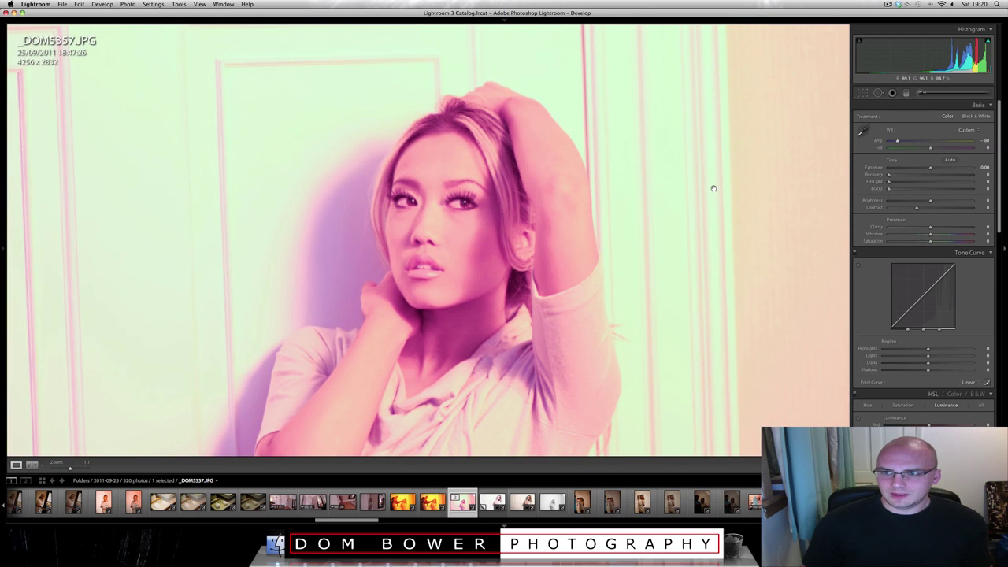
{"action": "left_click_drag", "start_coordinate": [895, 142], "coordinate": [915, 150]}
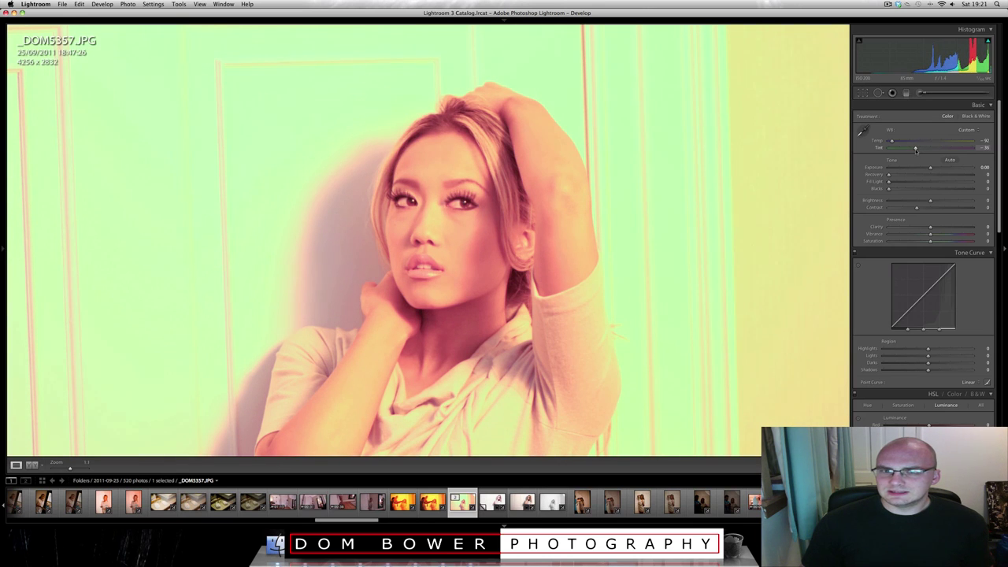
{"action": "left_click", "coordinate": [772, 152]}
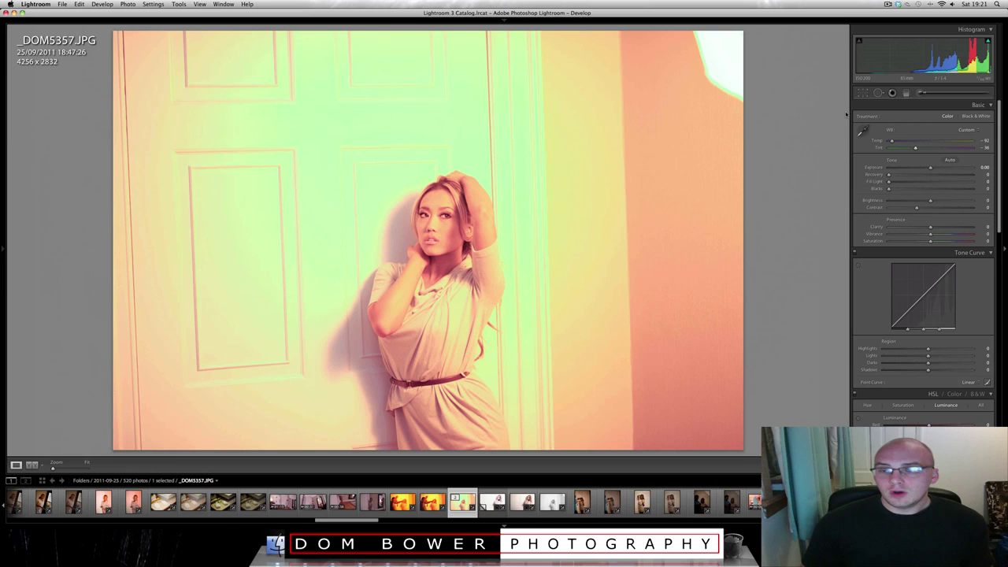
Sample the orange wall with the white balance eyedropper, turning the photo pink-magenta
{"action": "left_click", "coordinate": [863, 132]}
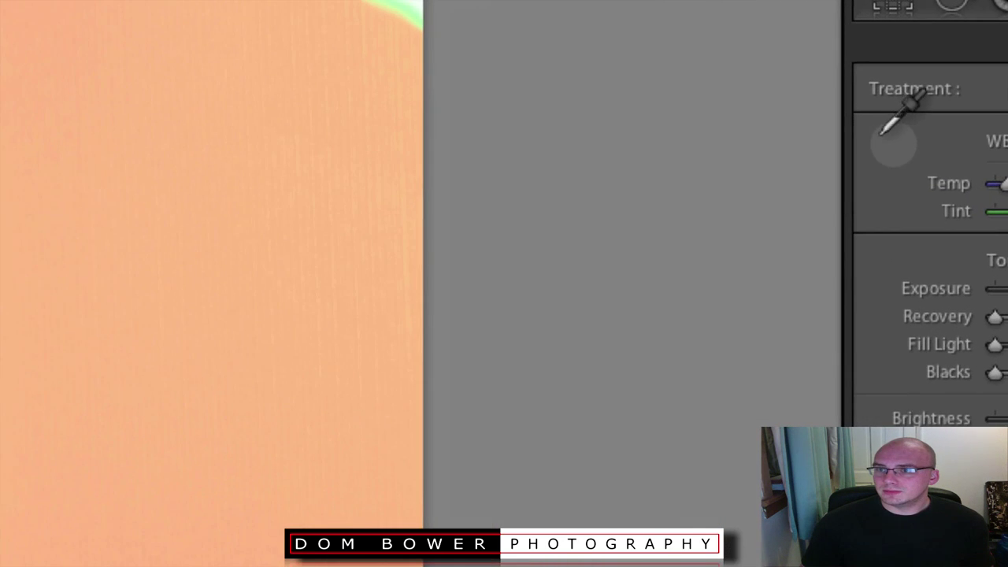
{"action": "left_click", "coordinate": [884, 139]}
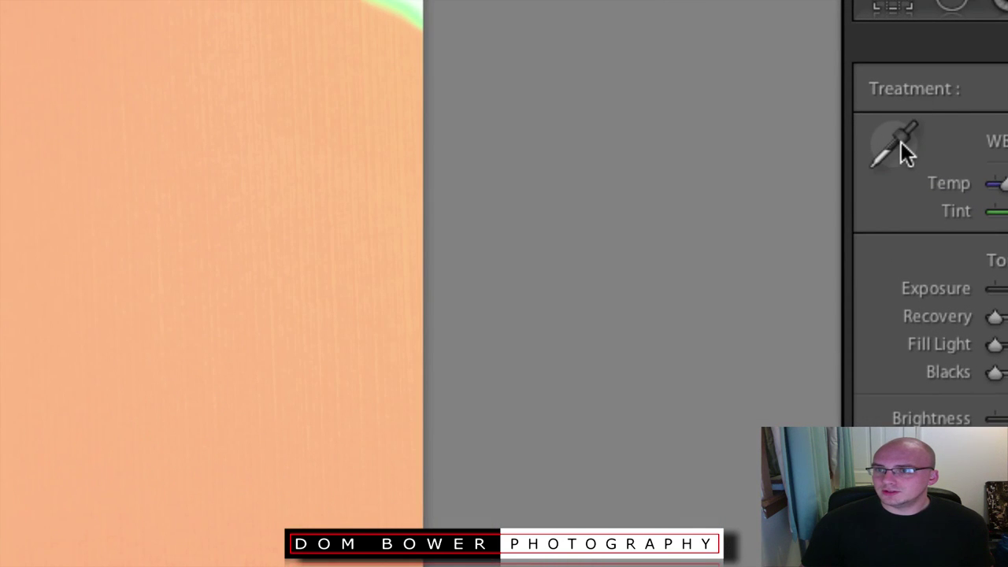
{"action": "left_click", "coordinate": [901, 142]}
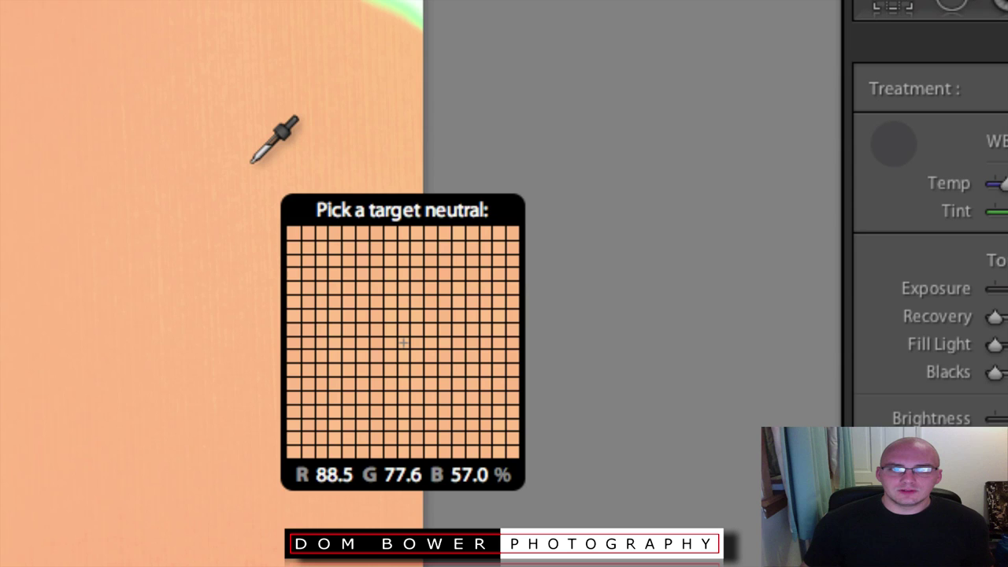
{"action": "left_click", "coordinate": [250, 162]}
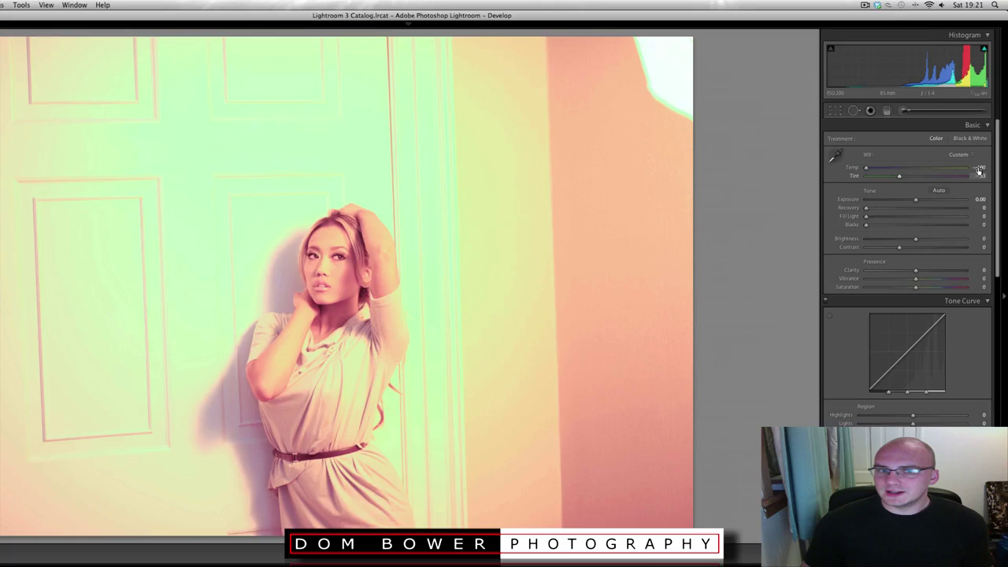
Resample white balance from the door and then the wall, then set Tint −12 and Vibrance about −62
{"action": "key", "text": "w"}
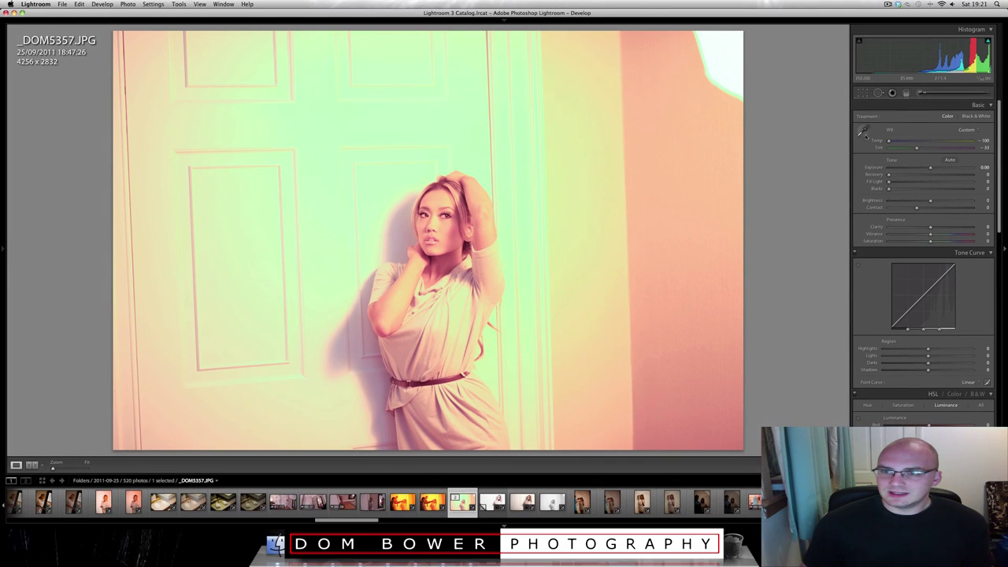
{"action": "left_click", "coordinate": [310, 131]}
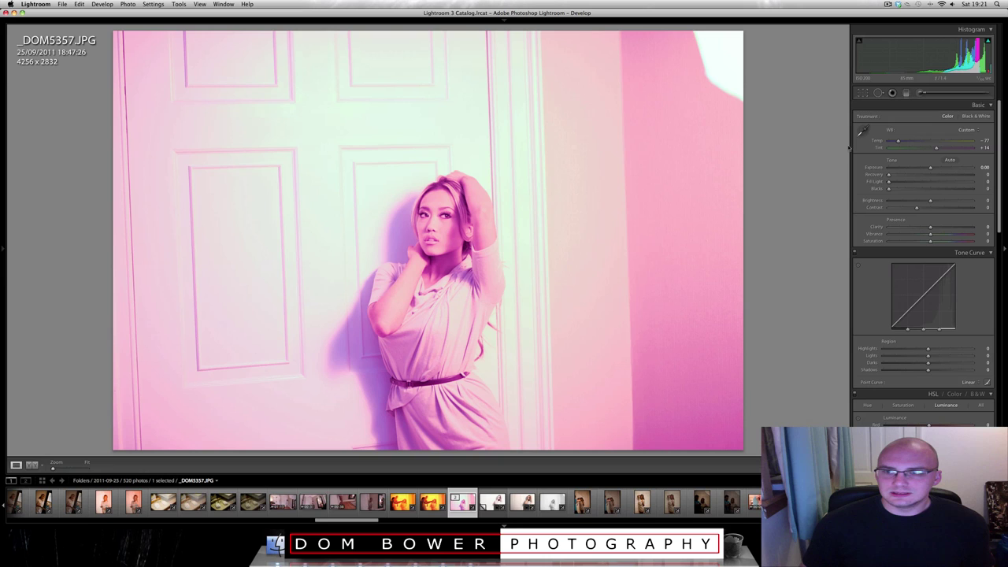
{"action": "left_click", "coordinate": [863, 131]}
{"action": "left_click", "coordinate": [341, 266]}
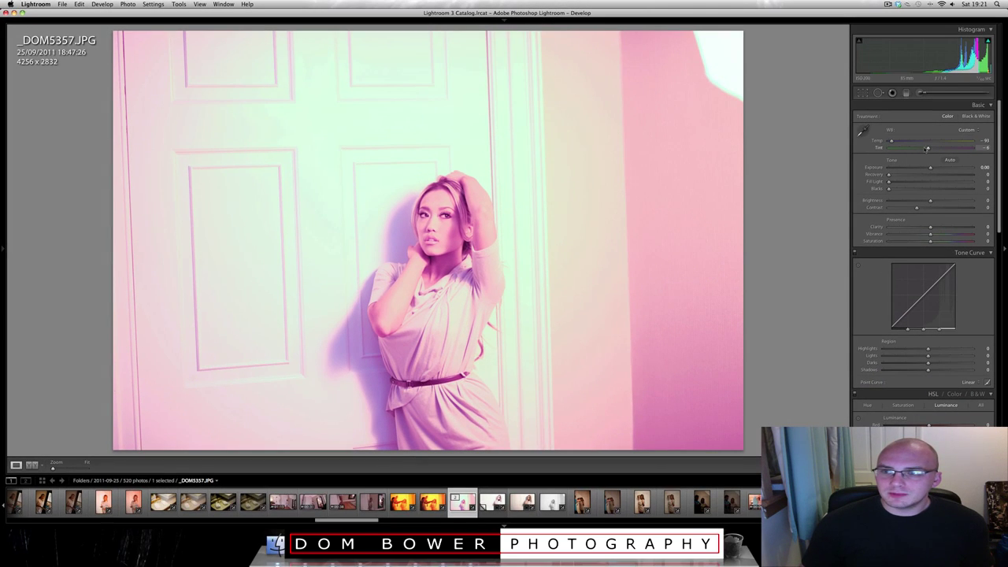
{"action": "left_click_drag", "start_coordinate": [929, 149], "coordinate": [926, 148]}
{"action": "left_click_drag", "start_coordinate": [931, 234], "coordinate": [905, 235]}
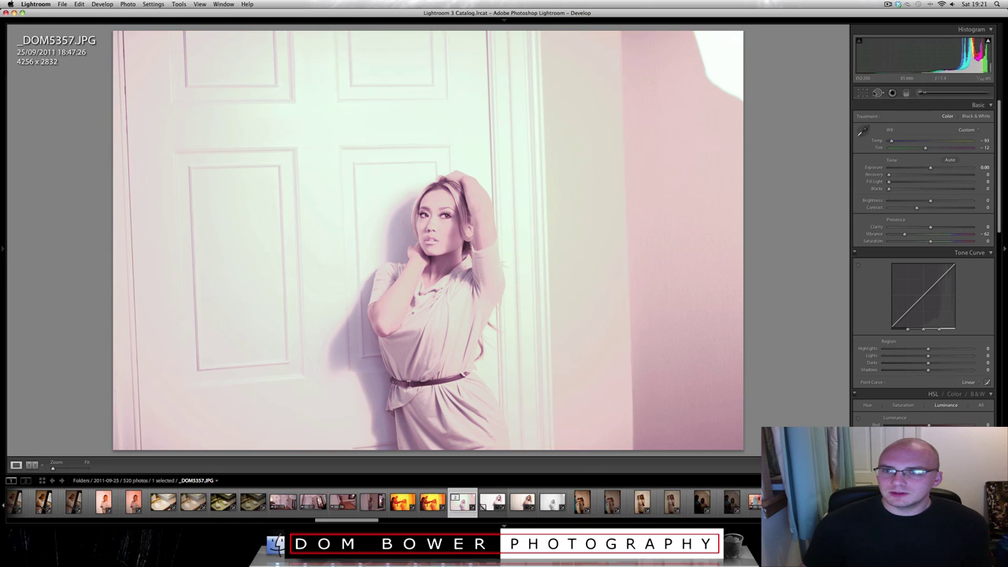
Crop the JPEG evenly inward on all sides to 2916x1933
{"action": "left_click", "coordinate": [862, 93]}
{"action": "left_click_drag", "start_coordinate": [113, 32], "coordinate": [212, 94]}
{"action": "key", "text": "Return"}
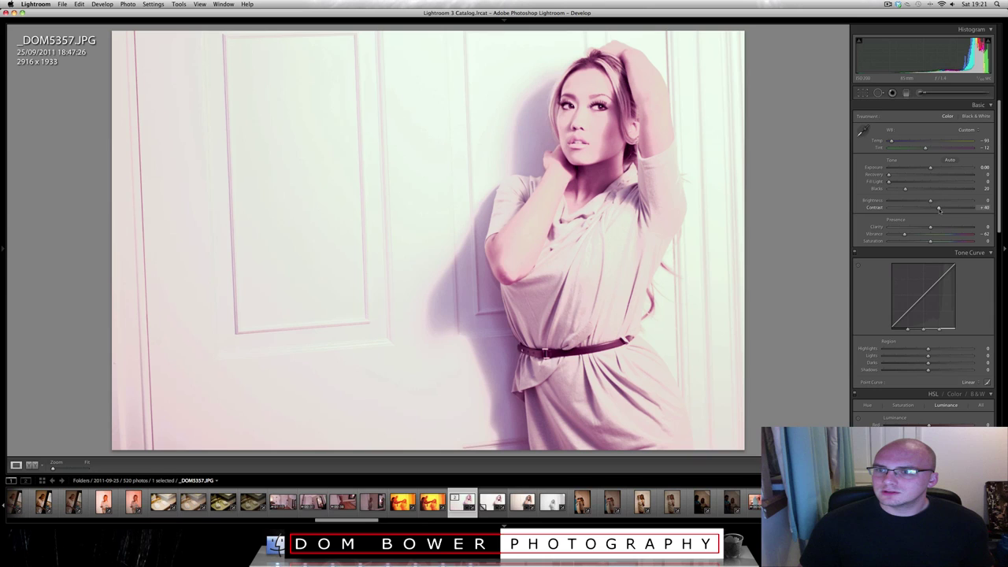
Lower contrast, set Saturation near −2 and shift Tint to −71 for a cream tone
{"action": "left_click_drag", "start_coordinate": [942, 209], "coordinate": [886, 244]}
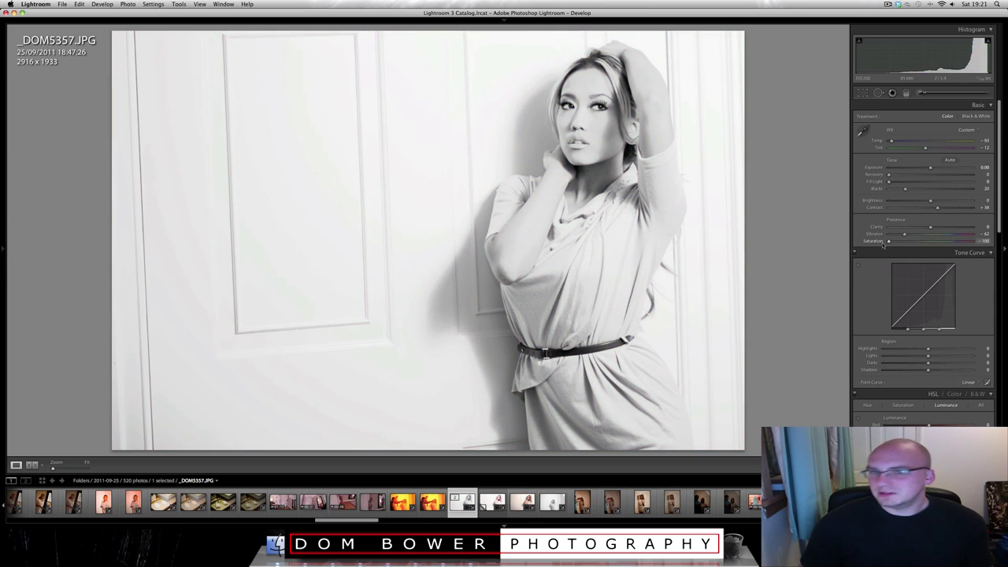
{"action": "left_click_drag", "start_coordinate": [883, 244], "coordinate": [929, 243]}
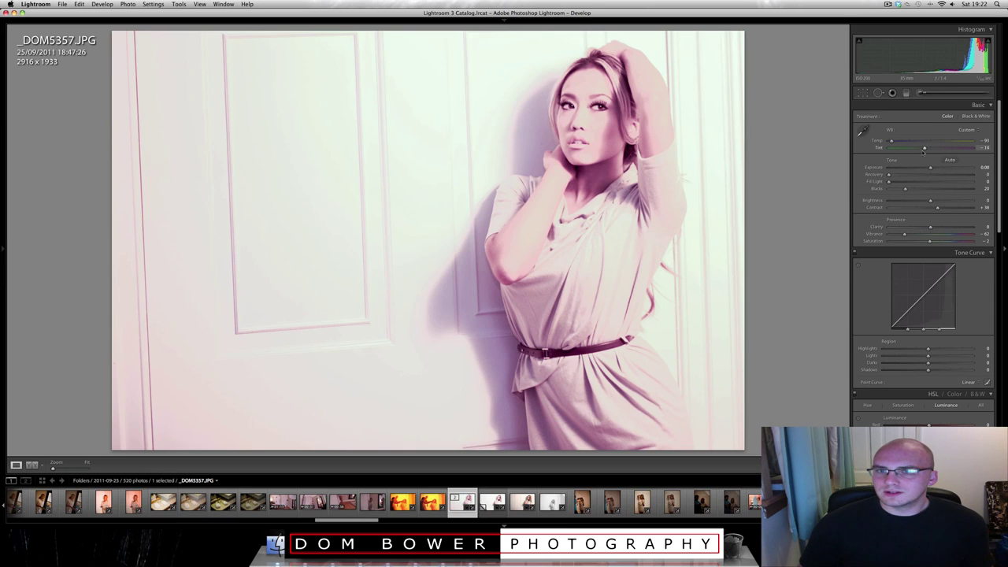
{"action": "left_click_drag", "start_coordinate": [926, 148], "coordinate": [902, 154]}
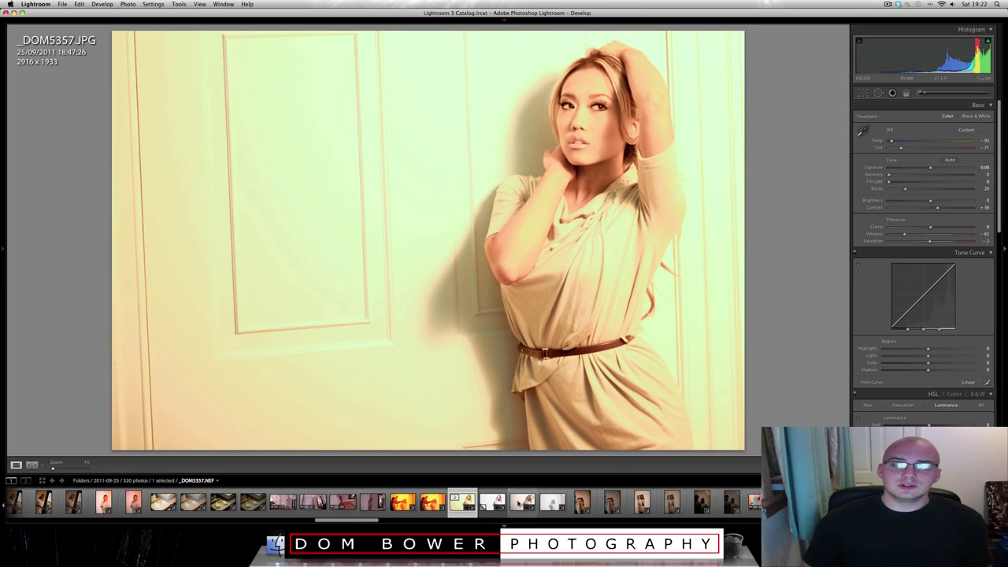
Create a virtual copy of _DOM5357.NEF and reset it to its unprocessed As Shot state
{"action": "left_click", "coordinate": [522, 501]}
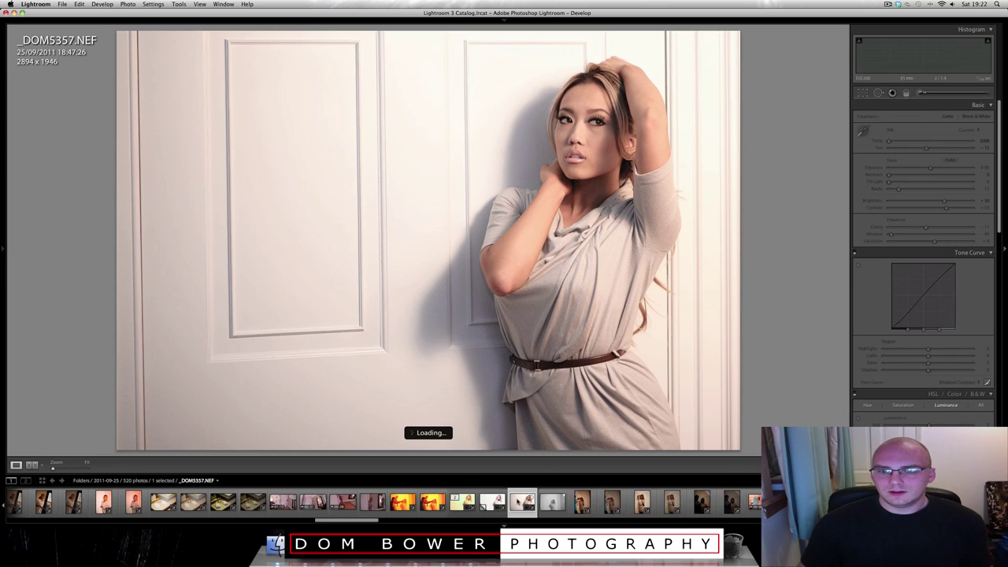
{"action": "right_click", "coordinate": [520, 501]}
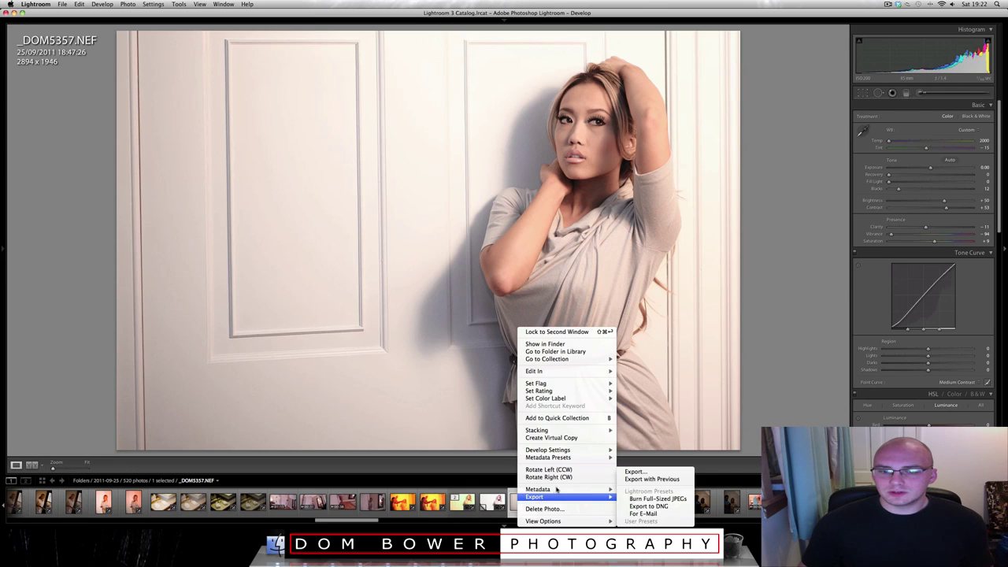
{"action": "left_click", "coordinate": [578, 438]}
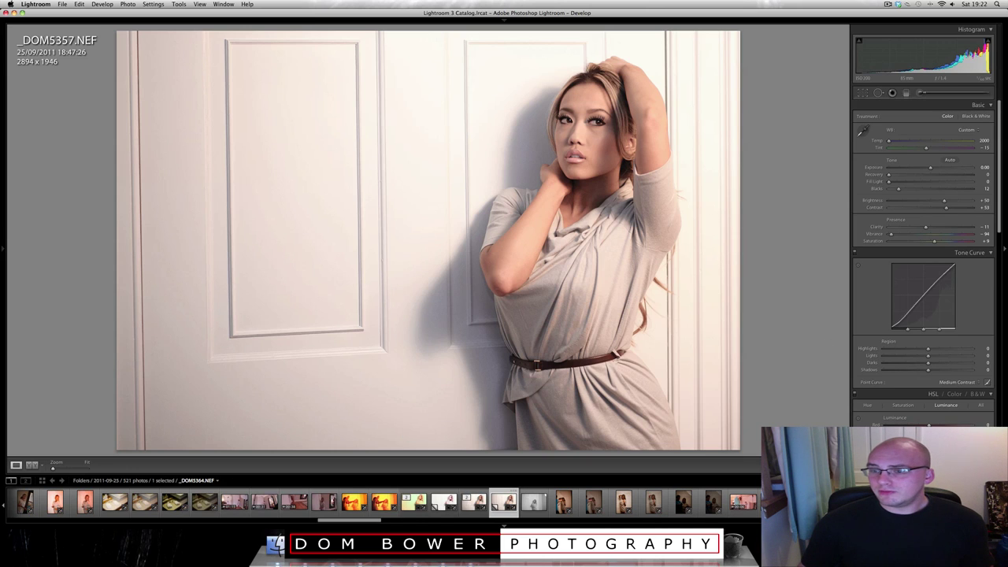
{"action": "key", "text": "super+shift+r"}
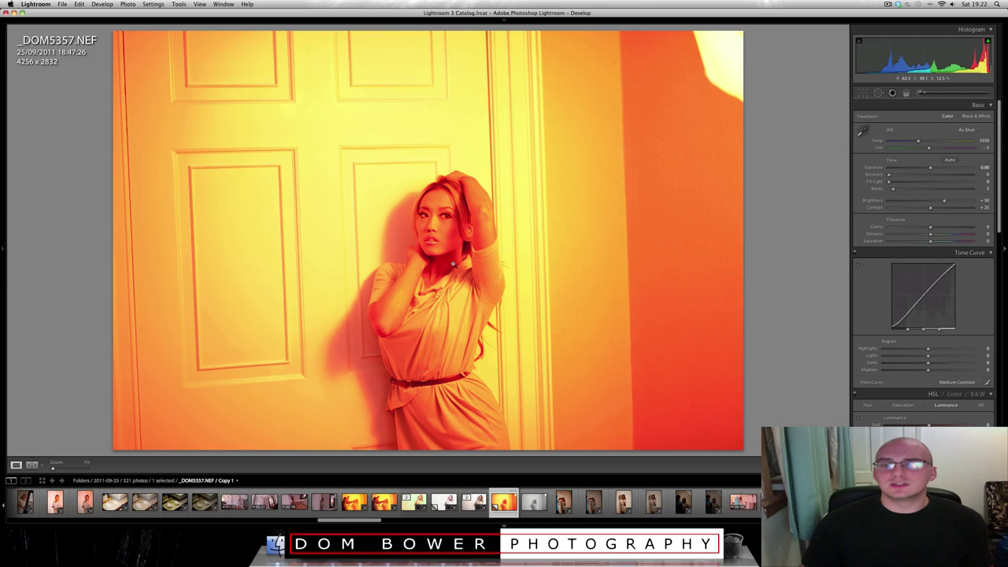
Zoom to 1:1 on the model's face in the orange RAW virtual copy
{"action": "left_click", "coordinate": [423, 219]}
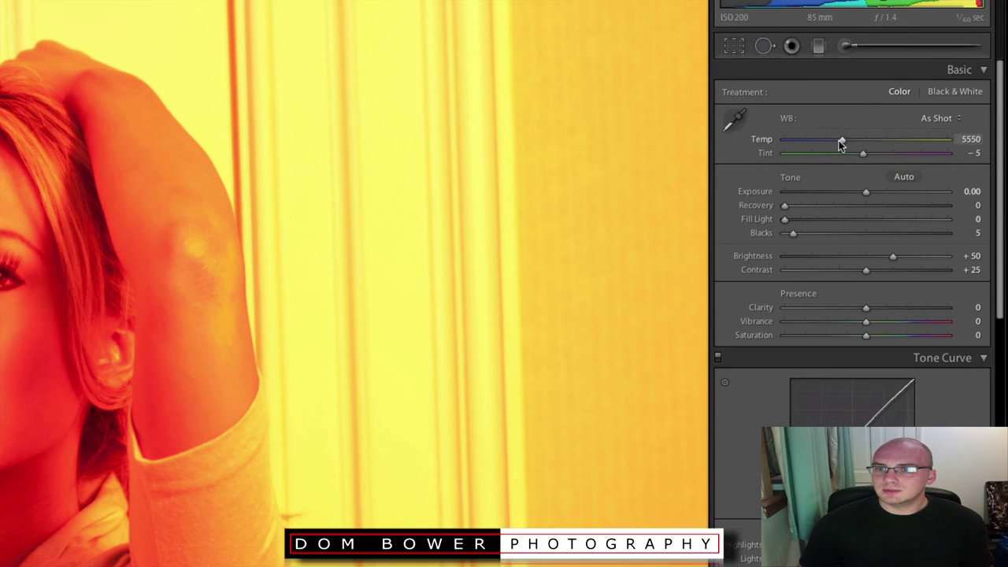
Drag the RAW copy's Temp down to 2000 and adjust Tint, toggling zoom to check skin tones
{"action": "left_click_drag", "start_coordinate": [843, 140], "coordinate": [800, 141]}
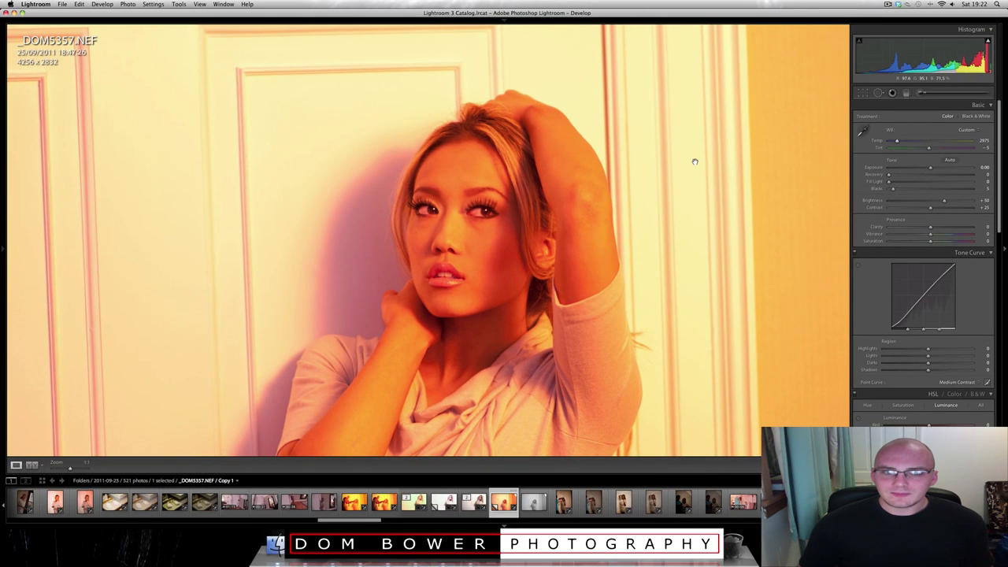
{"action": "left_click", "coordinate": [695, 162]}
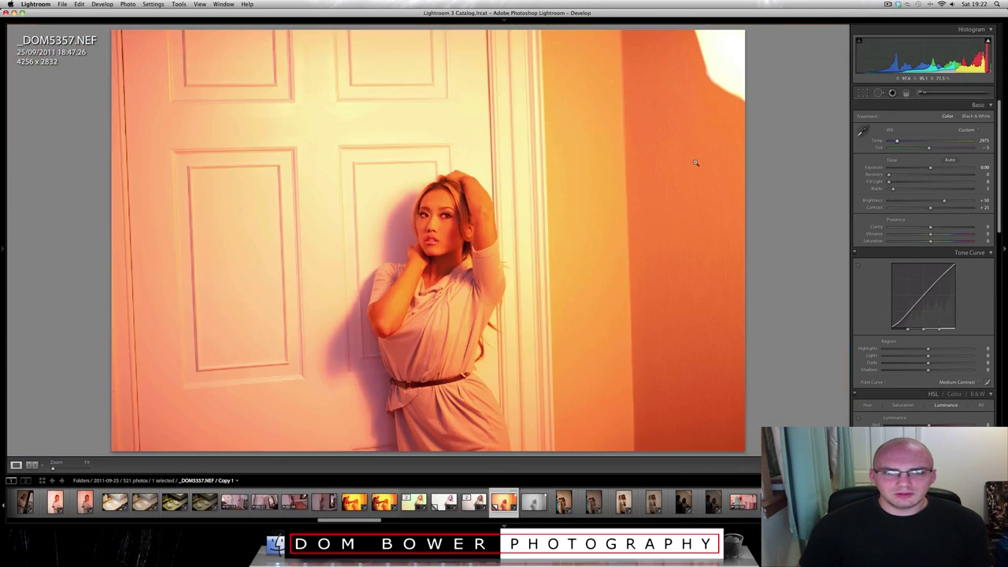
{"action": "left_click", "coordinate": [486, 239]}
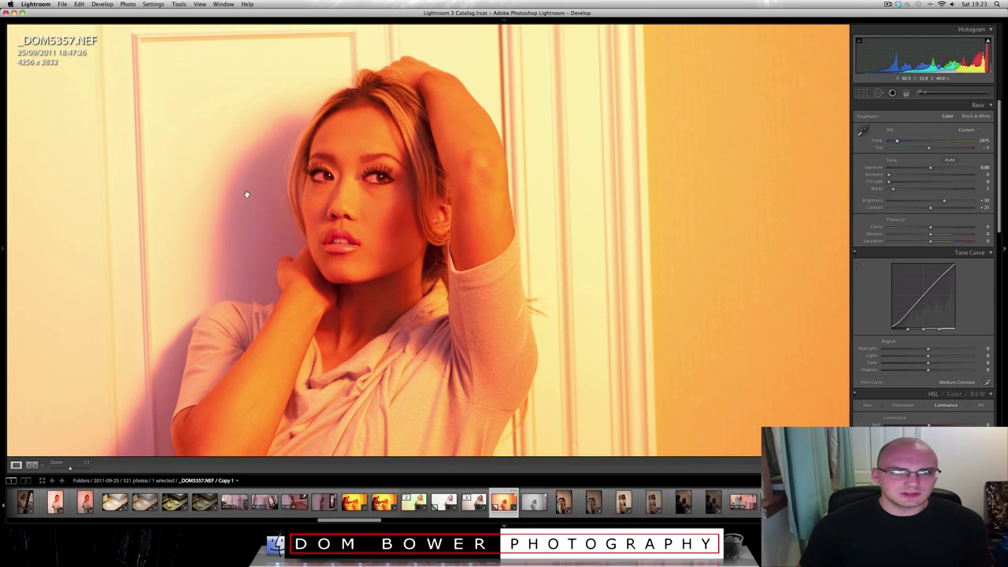
{"action": "mouse_move", "coordinate": [928, 150]}
{"action": "left_mouse_down"}
{"action": "mouse_move", "coordinate": [889, 142]}
{"action": "mouse_move", "coordinate": [927, 148]}
{"action": "left_mouse_up"}
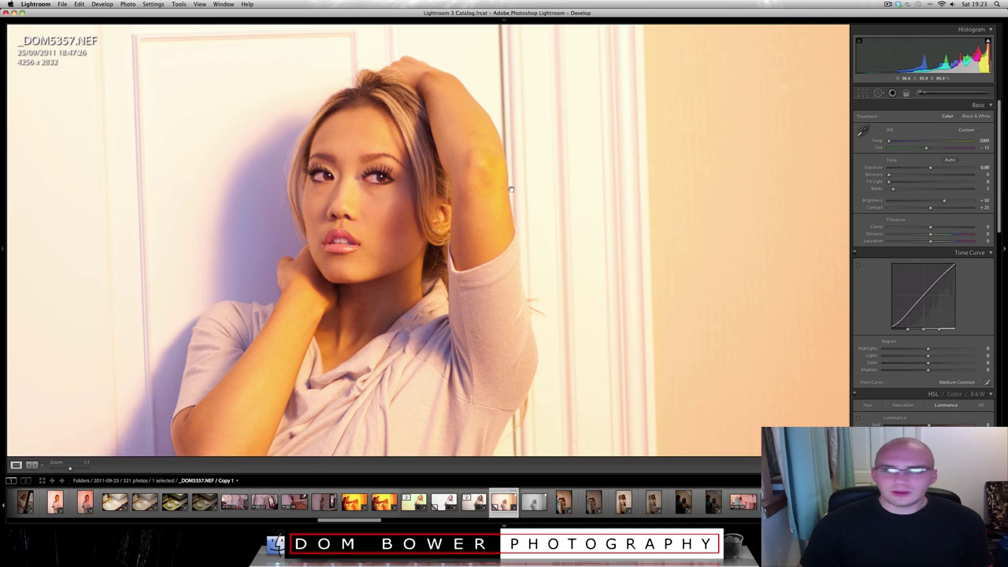
{"action": "left_click", "coordinate": [425, 165]}
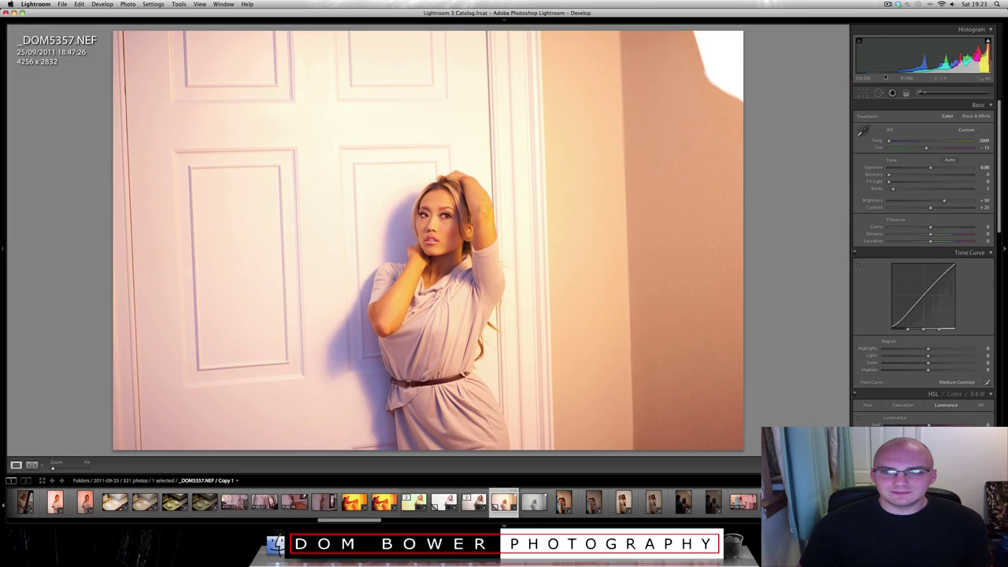
Crop the RAW copy tighter to 2836 × 2013 and lower Vibrance to about −53
{"action": "left_click", "coordinate": [863, 92]}
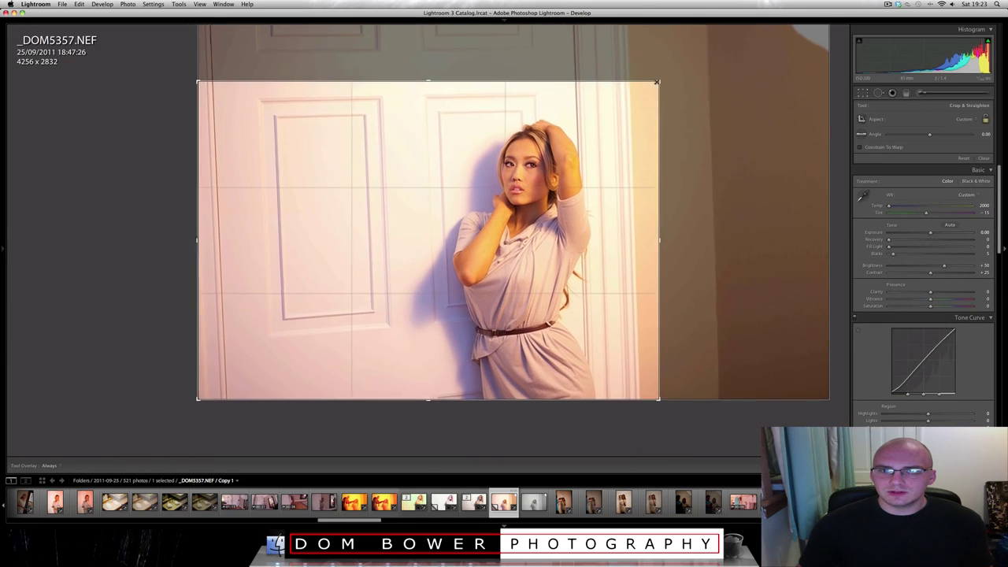
{"action": "left_click_drag", "start_coordinate": [657, 82], "coordinate": [638, 89]}
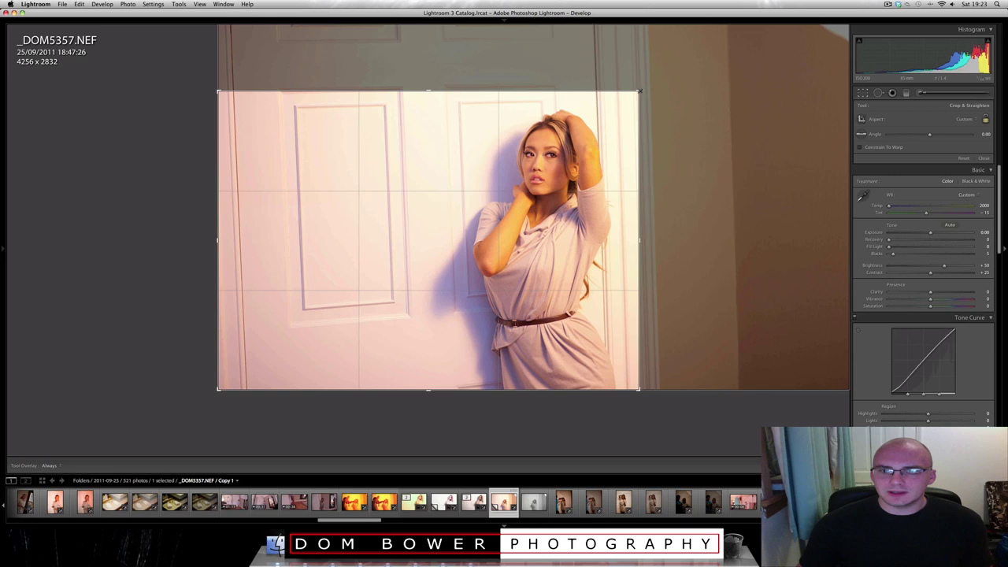
{"action": "key", "text": "Return"}
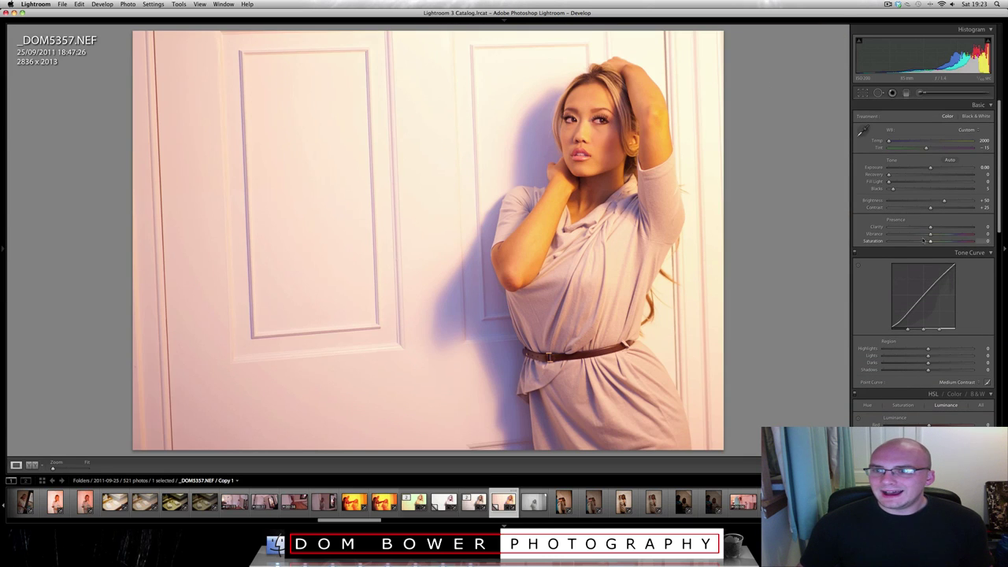
{"action": "left_click_drag", "start_coordinate": [930, 234], "coordinate": [866, 241]}
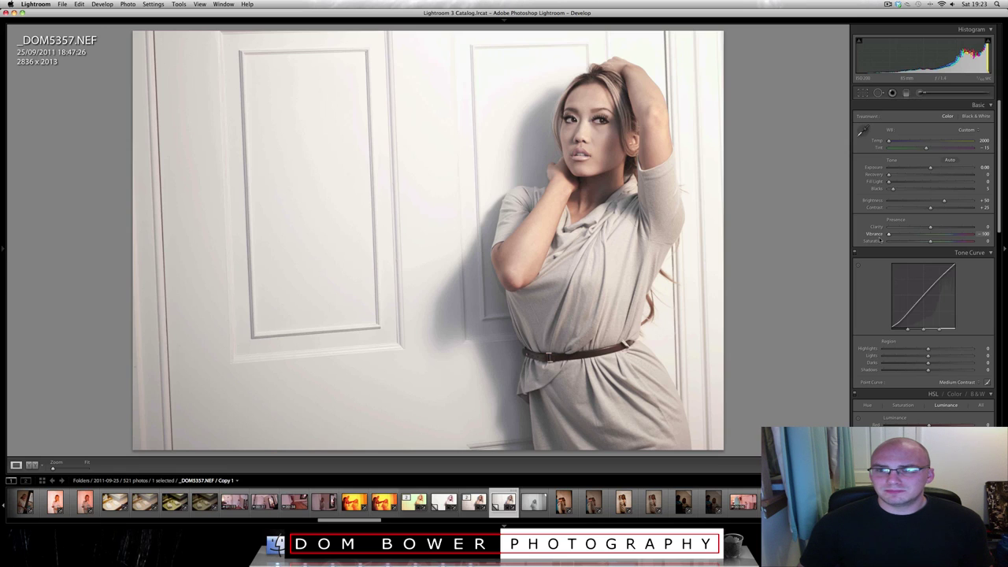
{"action": "left_click_drag", "start_coordinate": [896, 239], "coordinate": [912, 236]}
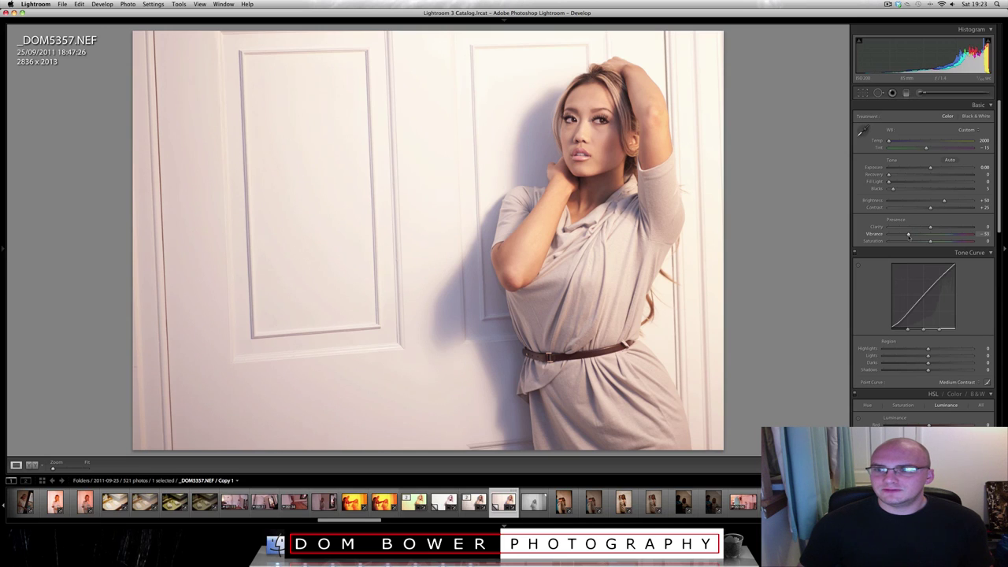
Try the Camera Standard calibration profile on the RAW copy, then return to Camera Portrait
{"action": "scroll", "coordinate": [945, 283], "scroll_direction": "down", "scroll_amount": 15}
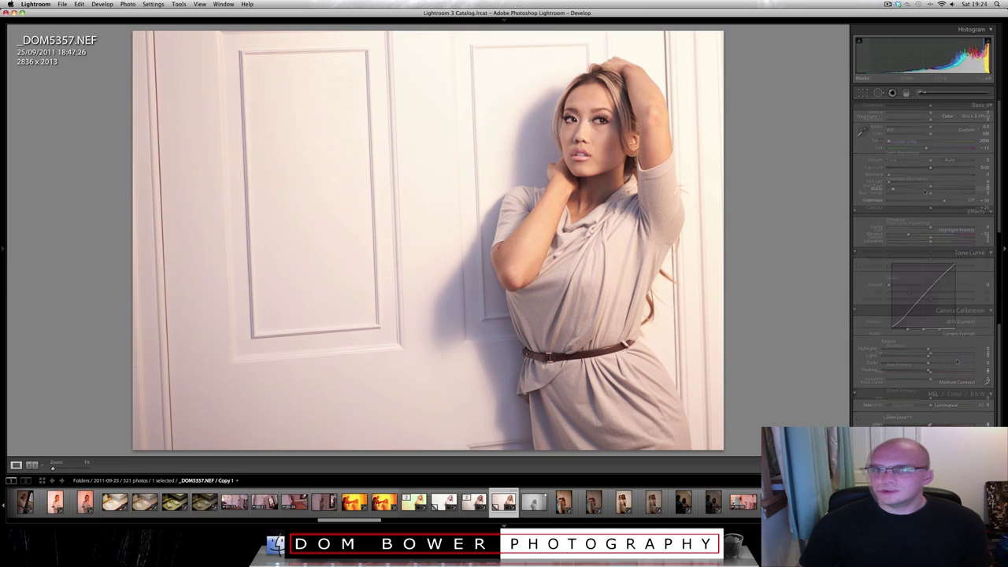
{"action": "left_click", "coordinate": [959, 334]}
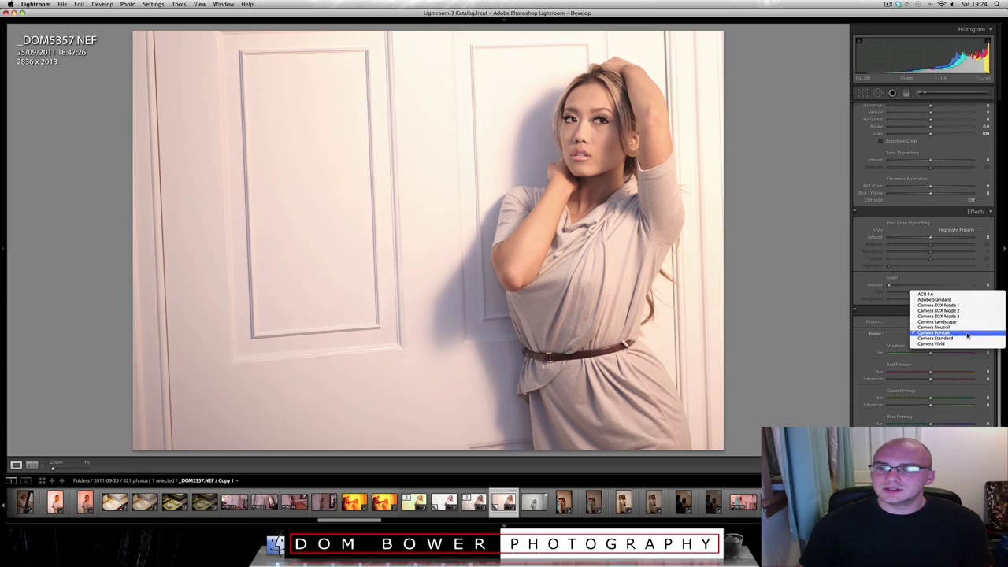
{"action": "left_click", "coordinate": [955, 338]}
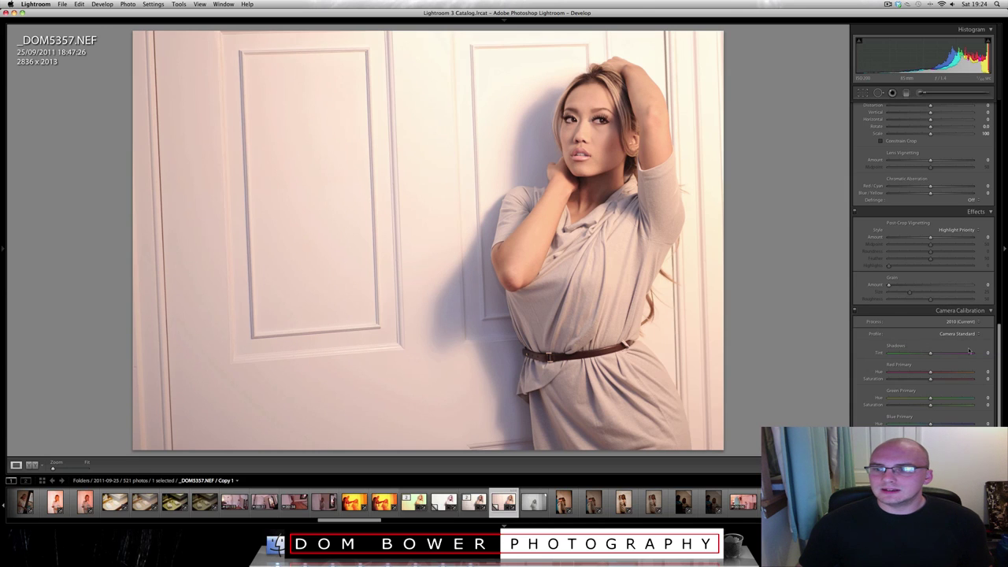
{"action": "left_click", "coordinate": [964, 334]}
{"action": "left_click", "coordinate": [949, 327]}
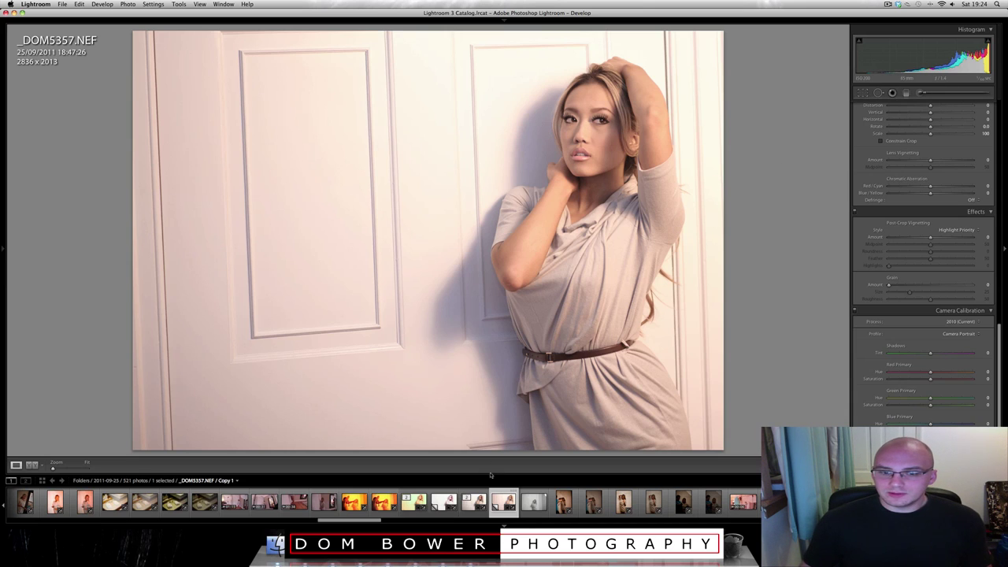
Add the JPEG to the selection and show both photos in Survey view
{"action": "left_click", "coordinate": [474, 502]}
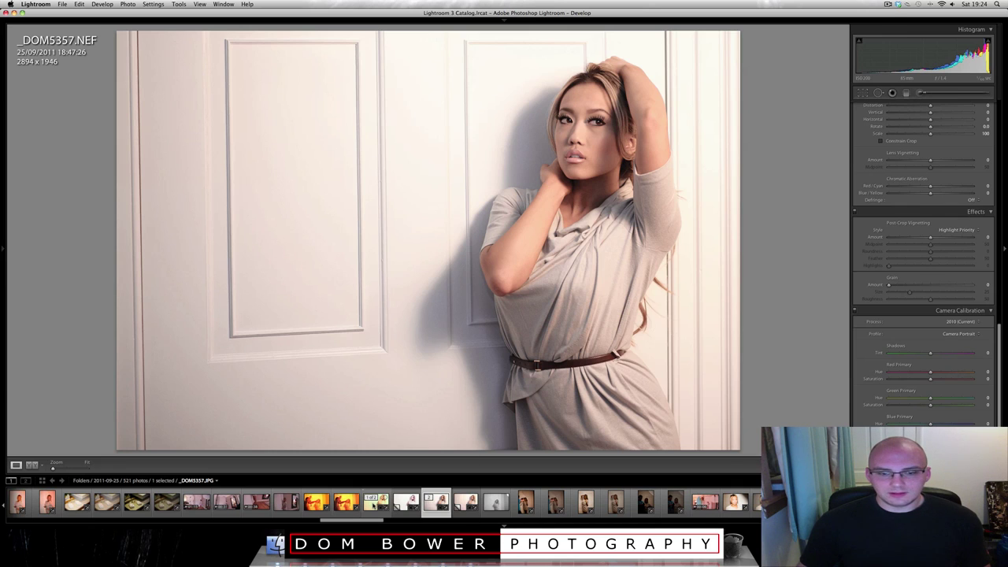
{"action": "key", "text": "n"}
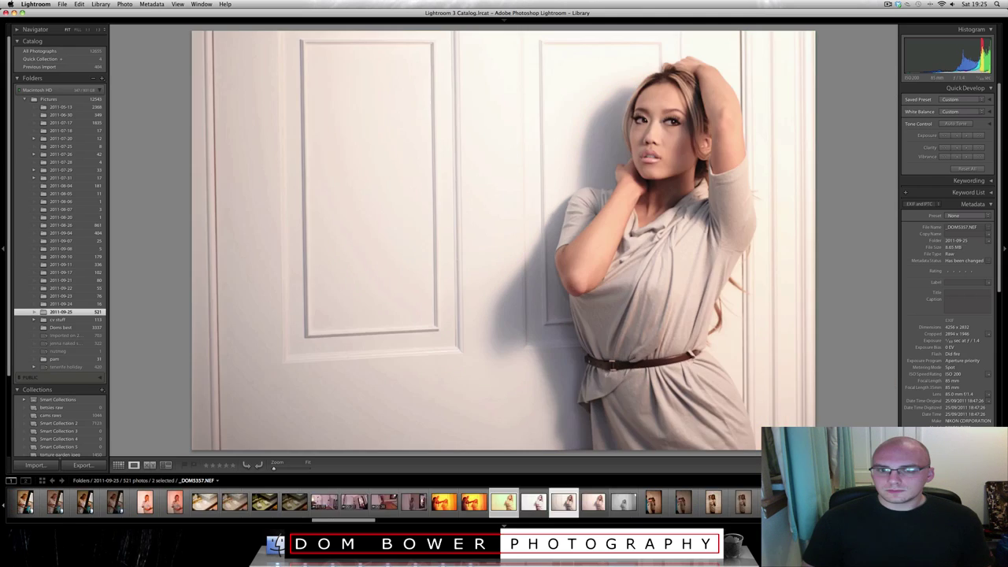
Flip between the JPEG and RAW versions one at a time, ending on the yellow _DOM5357.JPG
{"action": "key", "text": "Left"}
{"action": "key", "text": "Right"}
{"action": "key", "text": "Left"}
{"action": "key", "text": "Right"}
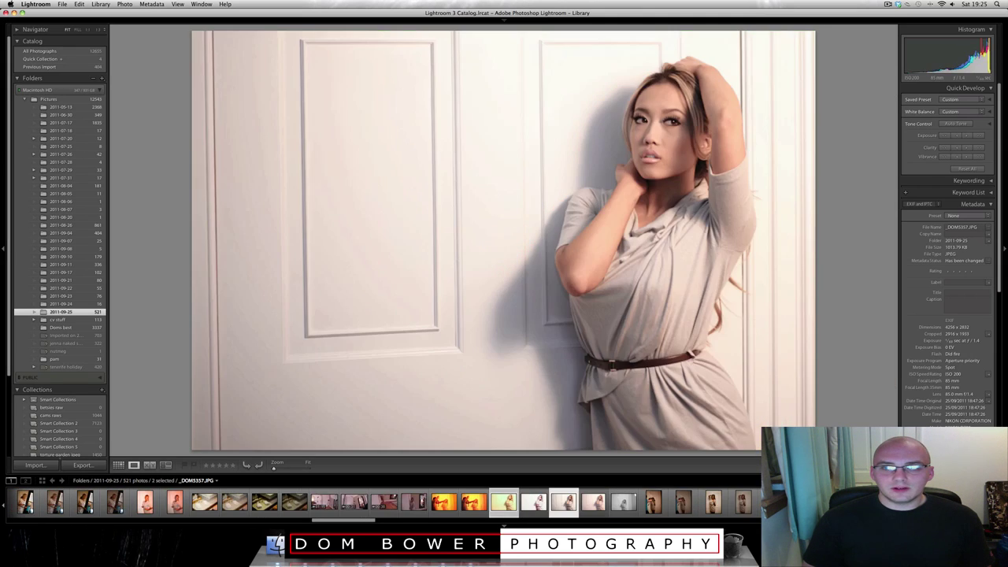
{"action": "key", "text": "Left"}
{"action": "key", "text": "Right"}
{"action": "key", "text": "Left"}
{"action": "key", "text": "Right"}
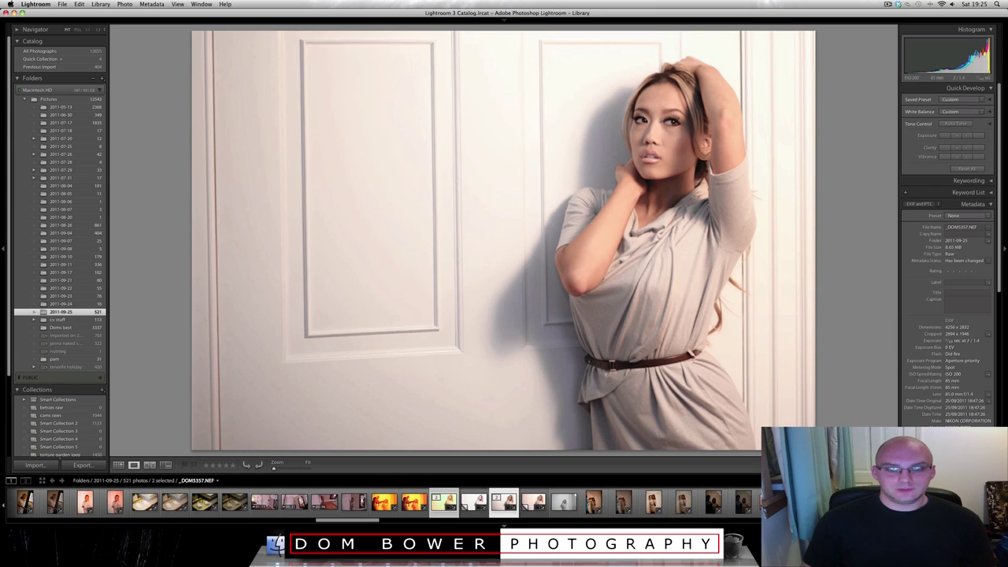
{"action": "key", "text": "Left"}
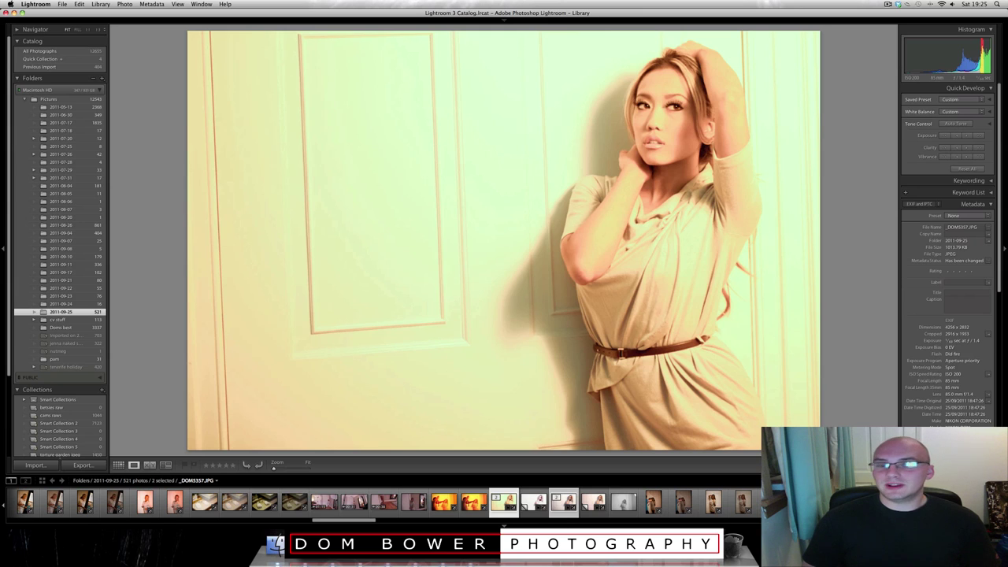
Set the JPEG's Saturation to −100 in Develop, then move to the corrected RAW copy
{"action": "mouse_move", "coordinate": [918, 19]}
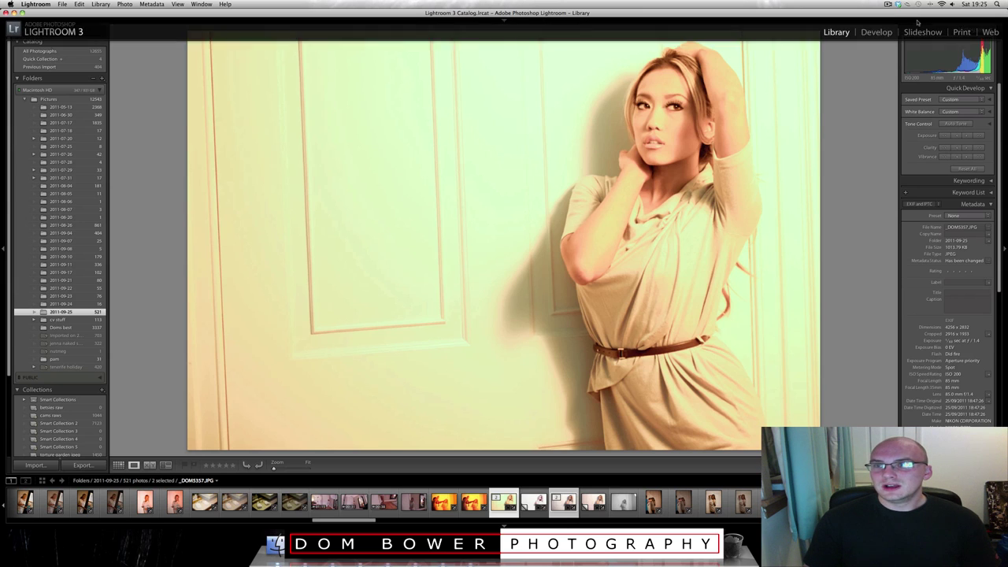
{"action": "left_click", "coordinate": [877, 32]}
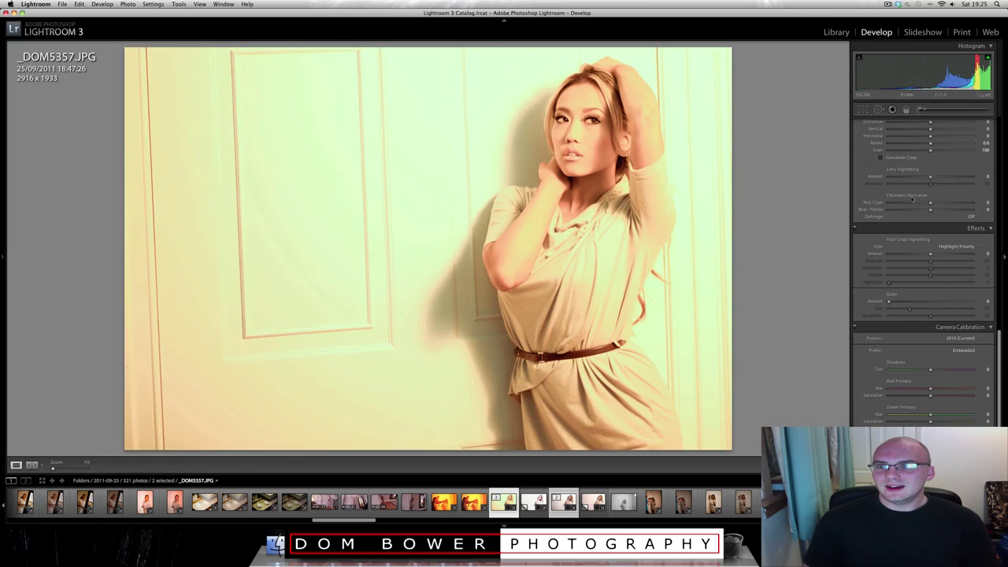
{"action": "scroll", "coordinate": [902, 189], "scroll_direction": "up", "scroll_amount": 10}
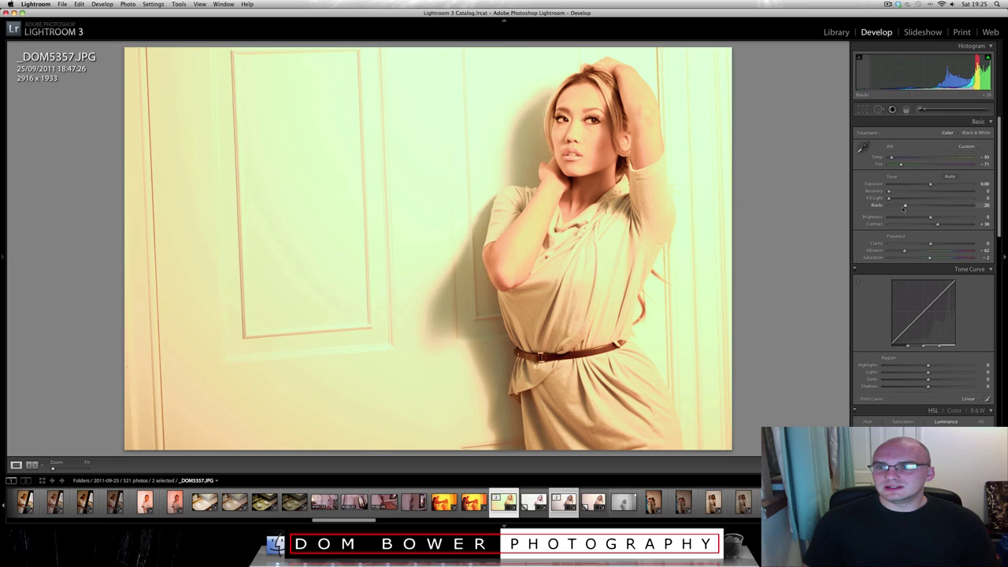
{"action": "left_click_drag", "start_coordinate": [929, 257], "coordinate": [889, 258]}
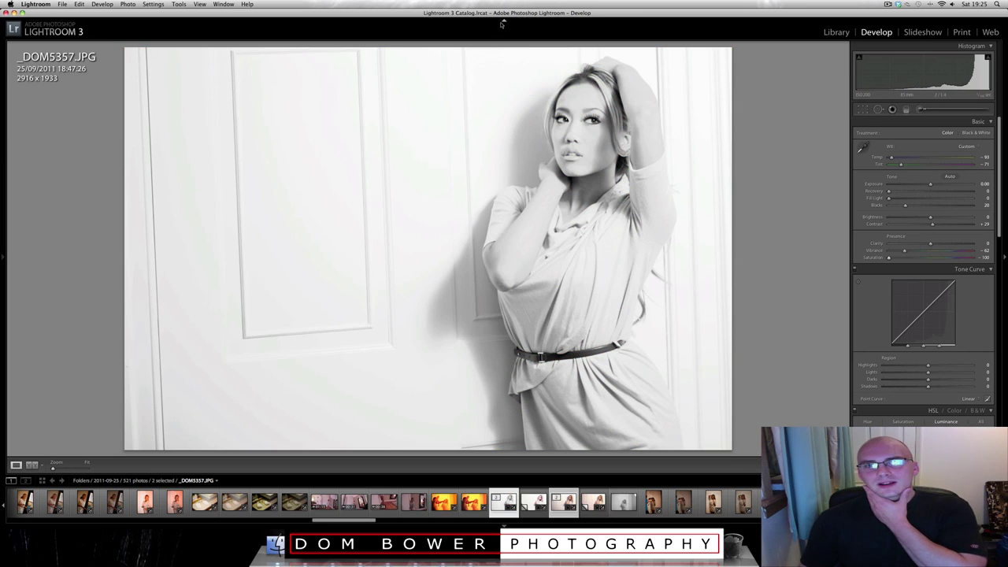
{"action": "key", "text": "Right"}
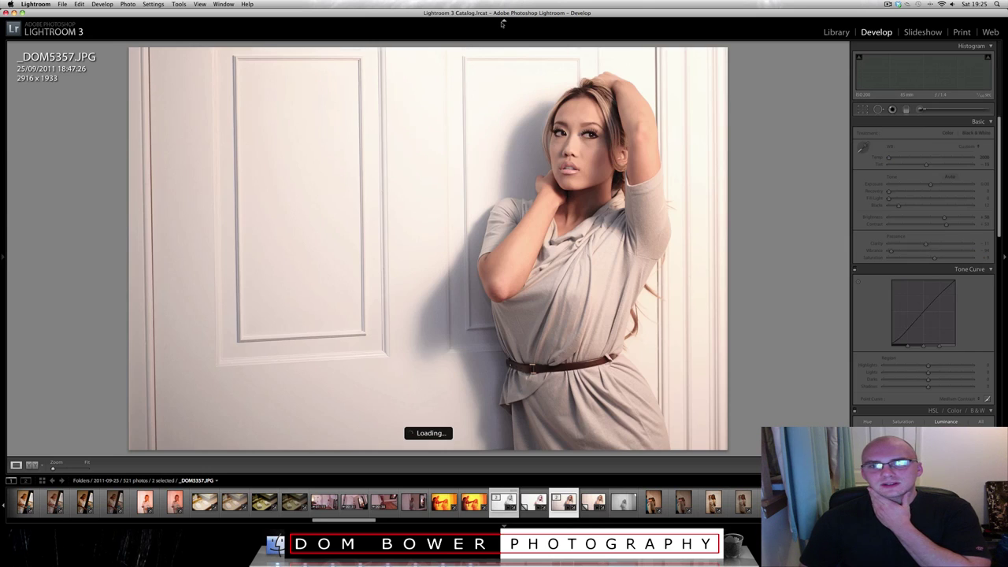